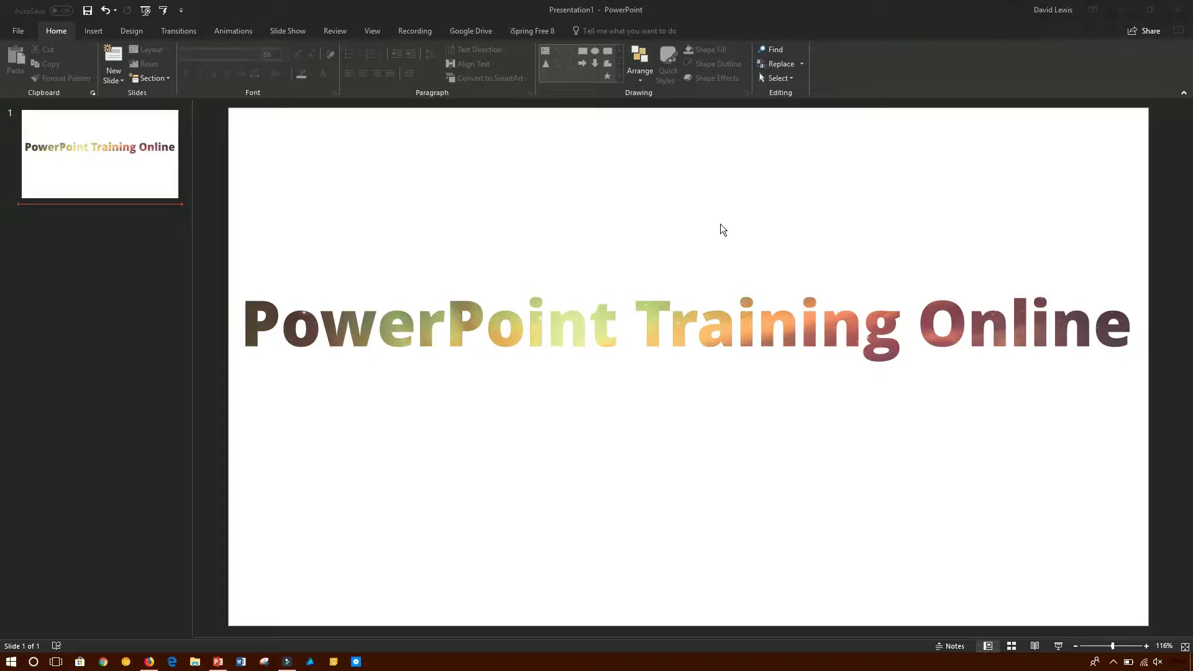
Focus PowerPoint and right-click below slide 1's thumbnail to get the New Slide option
{"action": "left_click", "coordinate": [494, 330]}
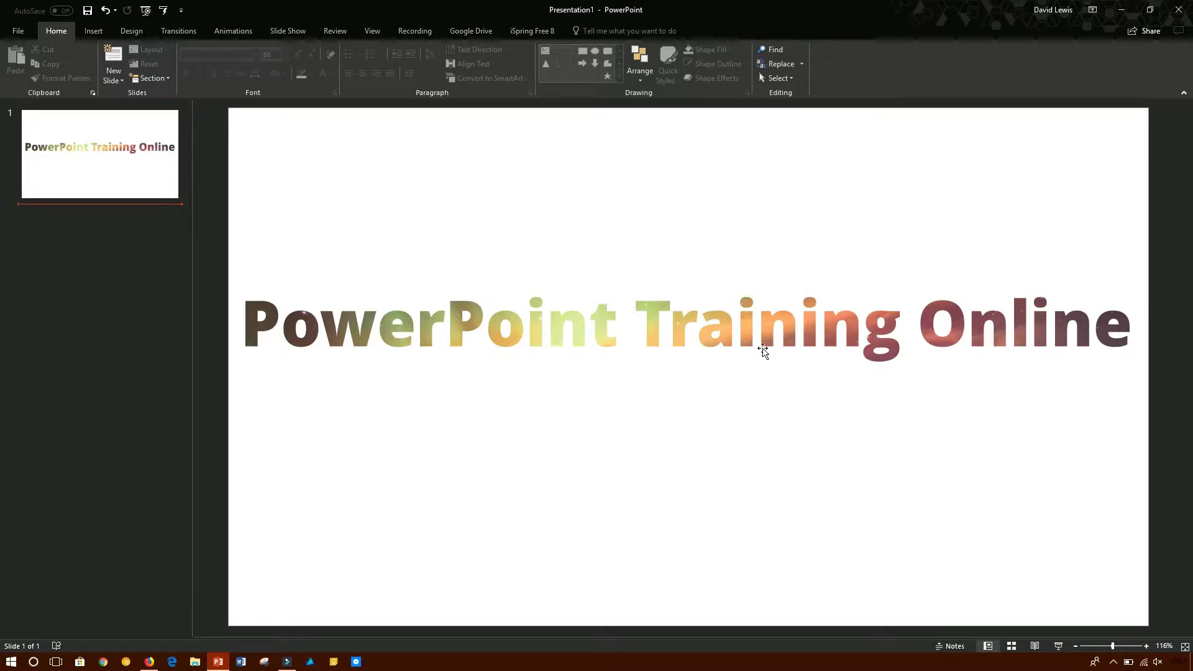
{"action": "left_click", "coordinate": [1019, 341]}
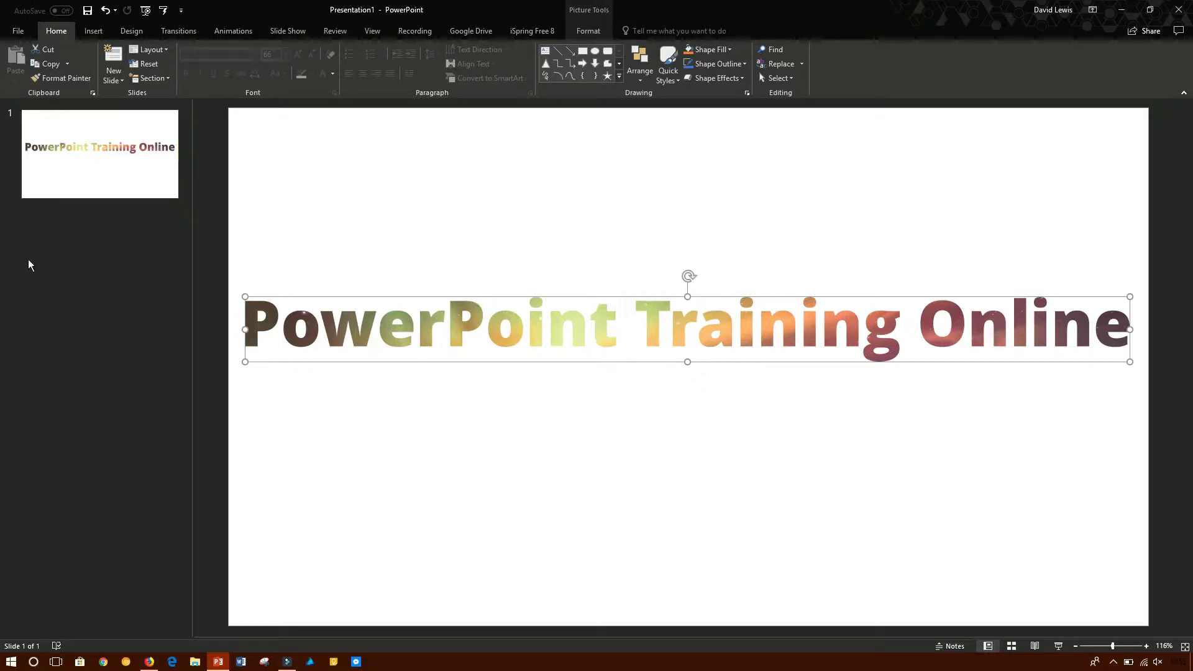
{"action": "right_click", "coordinate": [81, 247]}
Add a new slide 2 and delete its empty title and content placeholders
{"action": "left_click", "coordinate": [121, 289]}
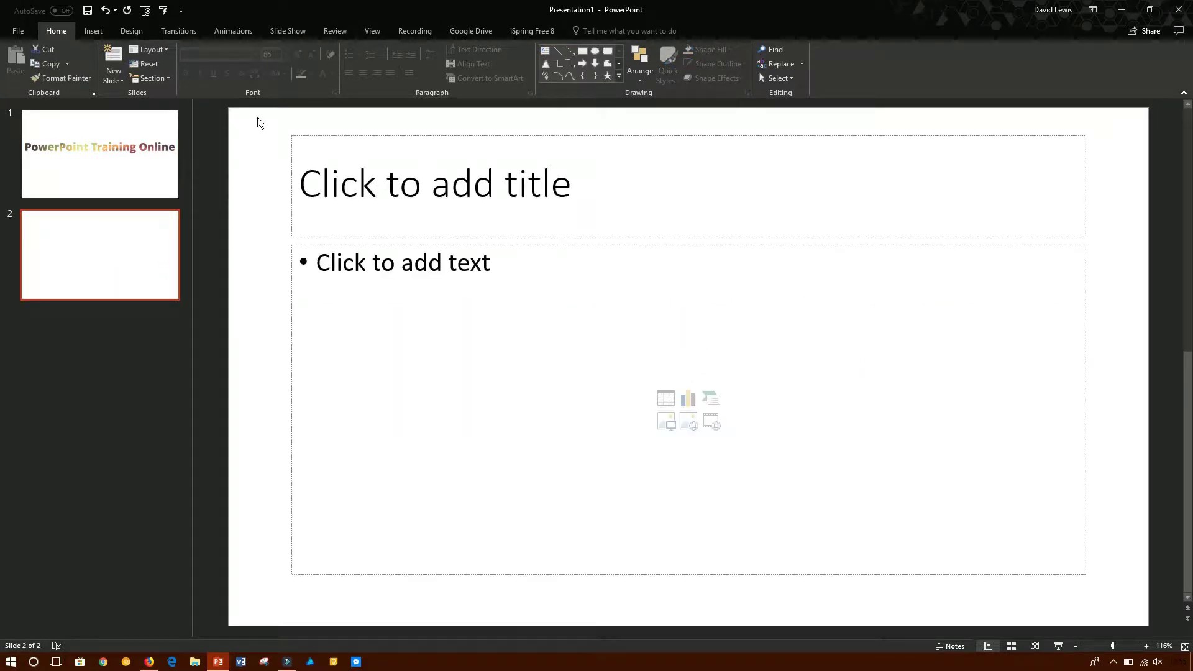
{"action": "left_click_drag", "start_coordinate": [257, 117], "coordinate": [1184, 636]}
{"action": "key", "text": "Delete"}
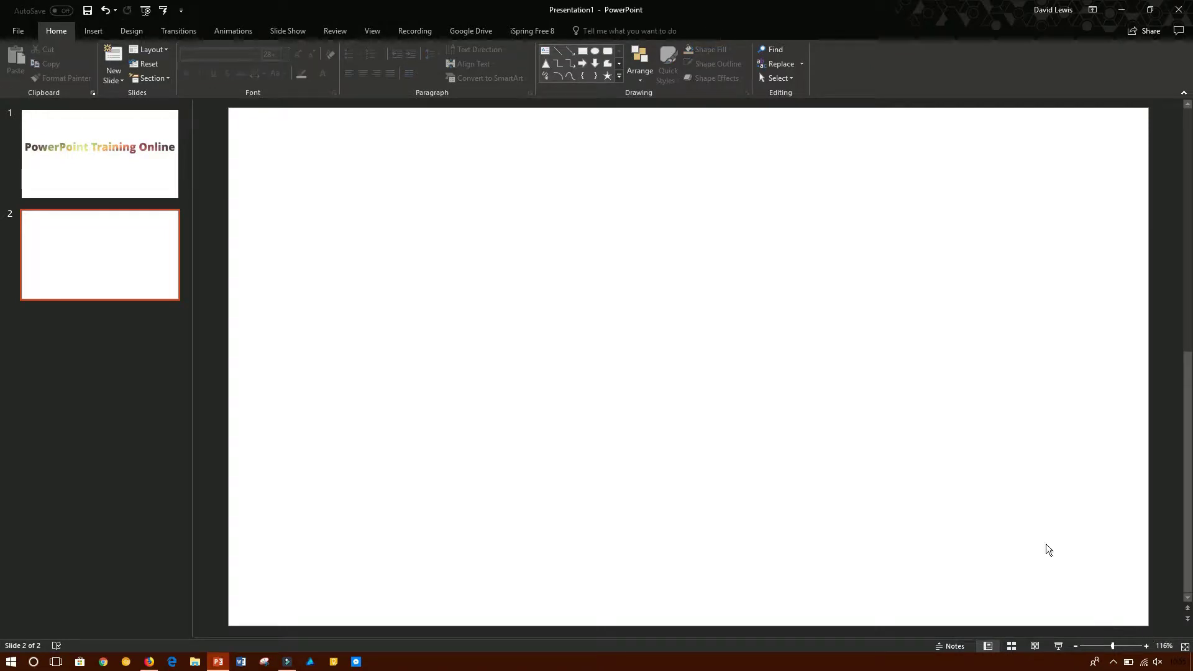
Add a text box reading 'PowerPoint Training Online' to slide 2
{"action": "left_click", "coordinate": [546, 54]}
{"action": "left_click", "coordinate": [373, 252]}
{"action": "type", "text": "Power"}
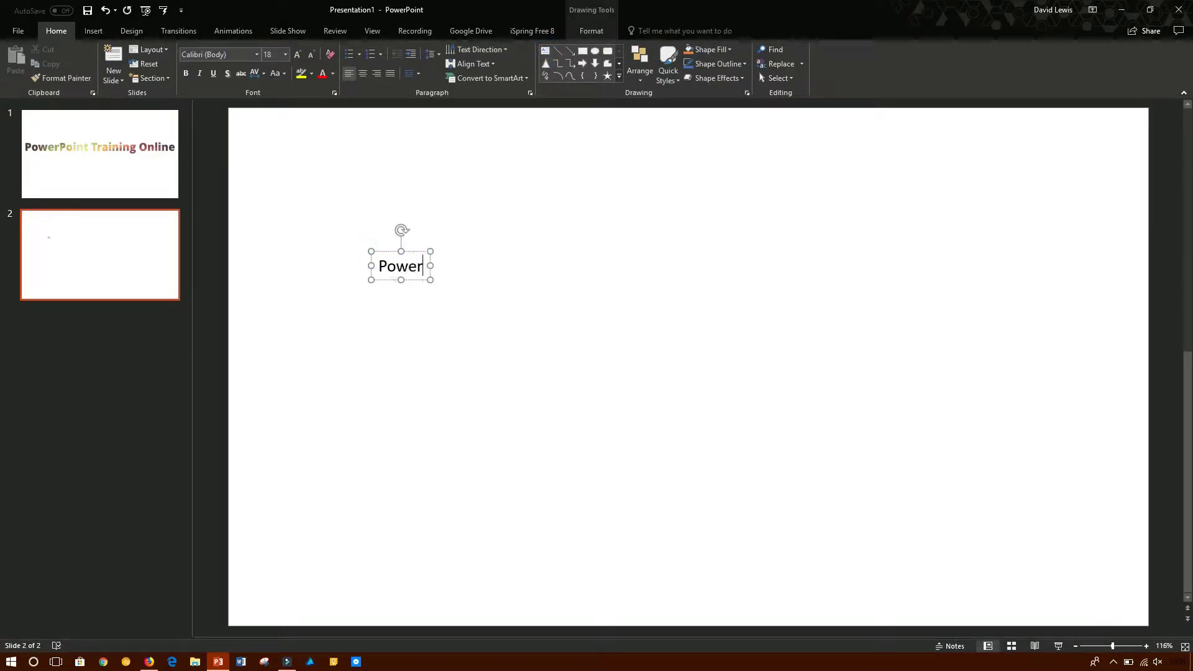
{"action": "type", "text": "Point"}
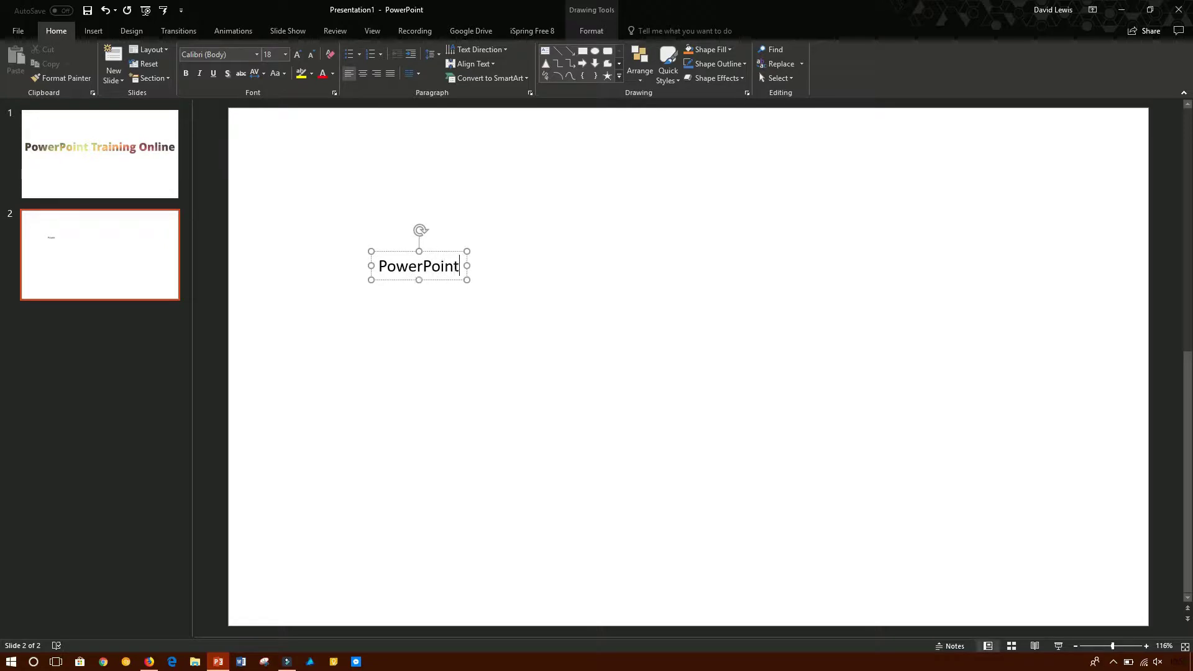
{"action": "type", "text": "Tra"}
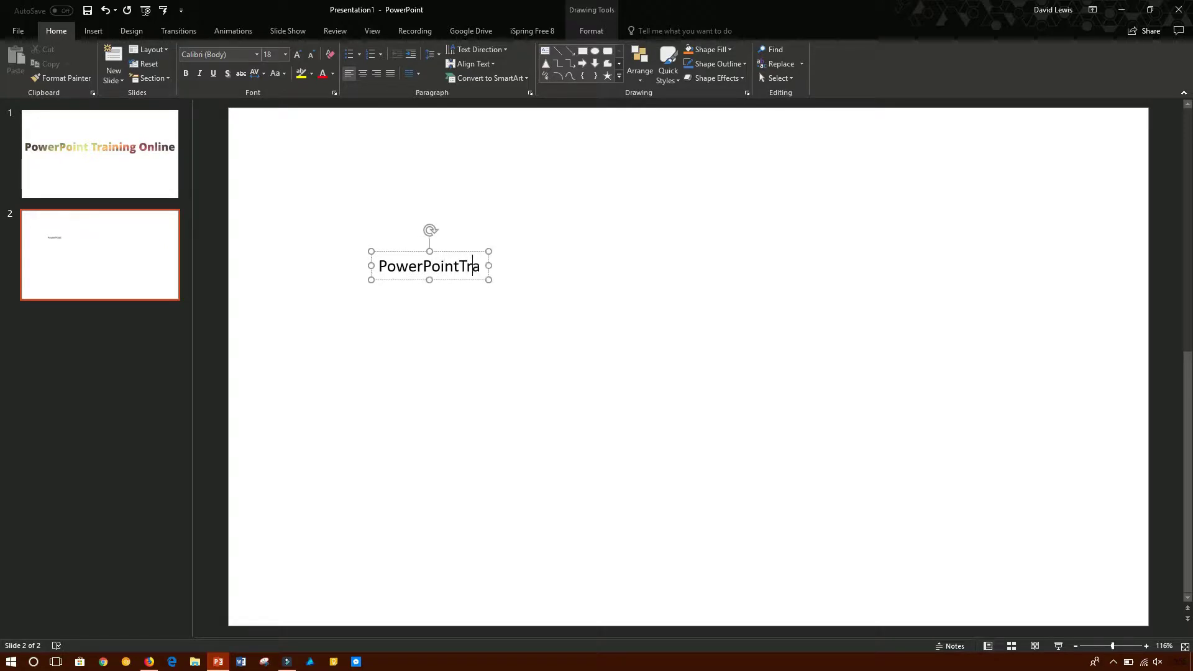
{"action": "key", "text": "BackSpace"}
{"action": "key", "text": "BackSpace"}
{"action": "key", "text": "BackSpace"}
{"action": "type", "text": "Tra"}
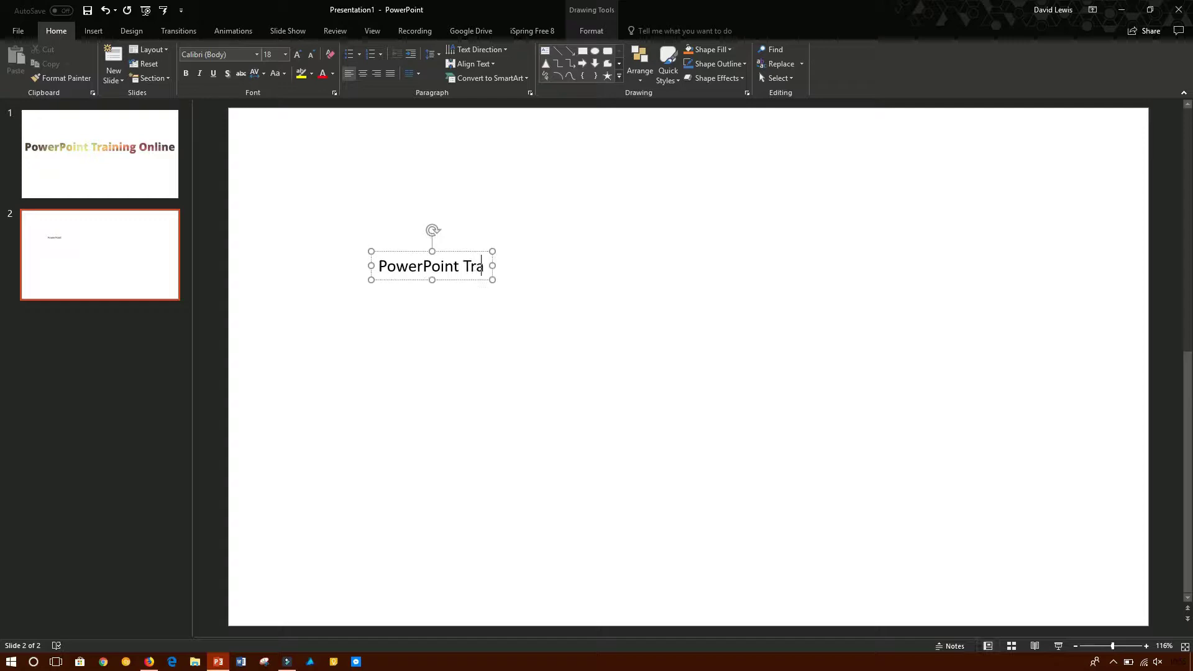
{"action": "type", "text": "ining Online"}
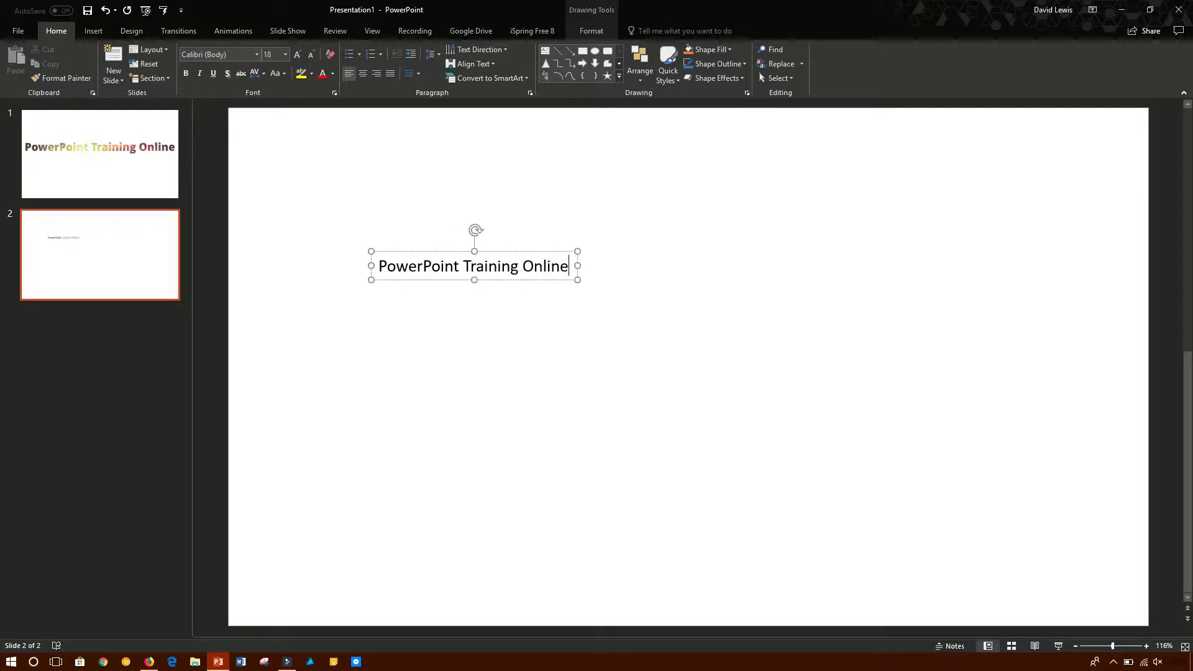
{"action": "left_click", "coordinate": [542, 251]}
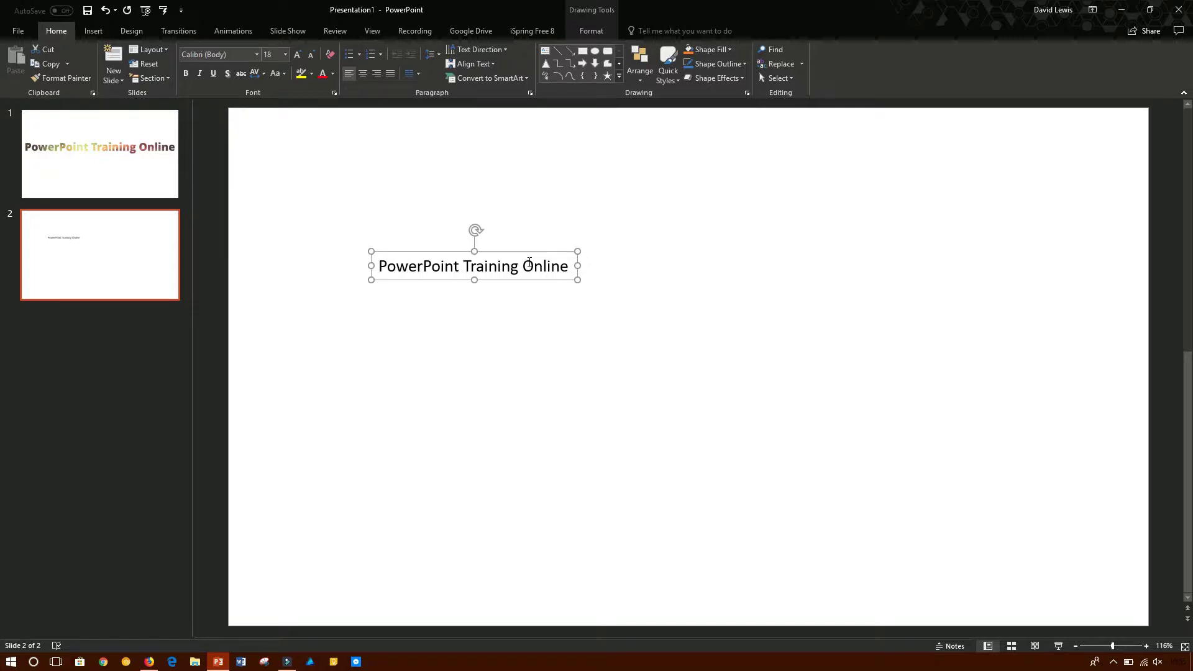
Set the title to Rockwell Extra Bold, enlarge it past 48 pt, and nudge it left
{"action": "left_click", "coordinate": [255, 54]}
{"action": "left_click_drag", "start_coordinate": [354, 104], "coordinate": [364, 424]}
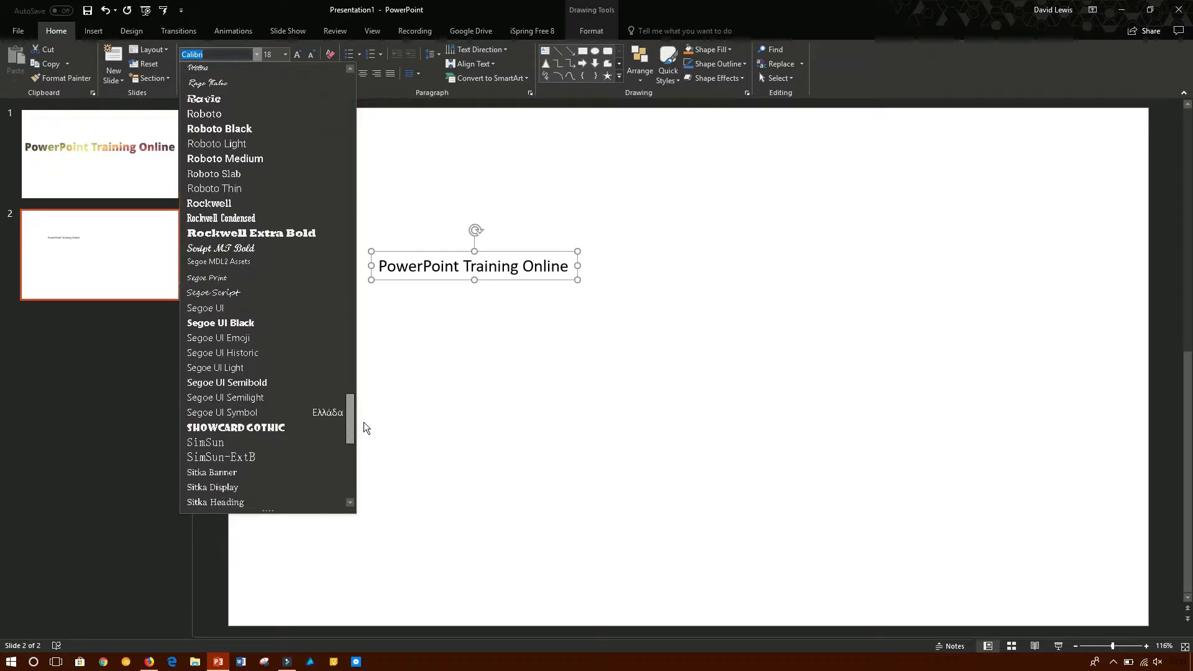
{"action": "left_click", "coordinate": [298, 234]}
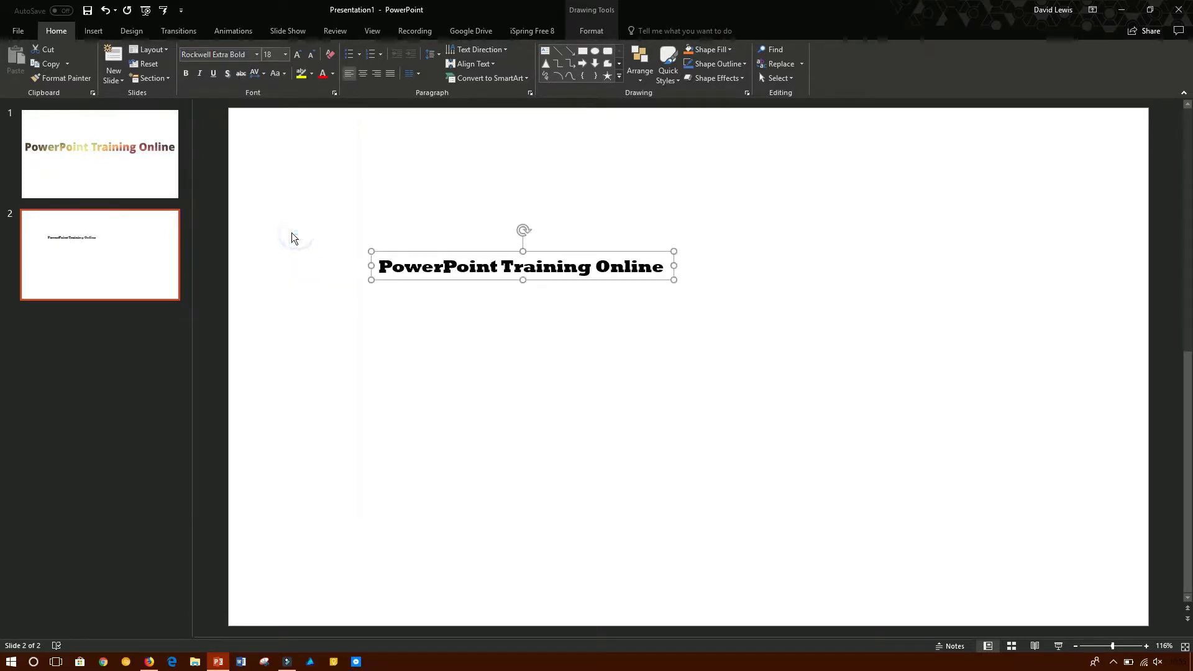
{"action": "left_click", "coordinate": [297, 58]}
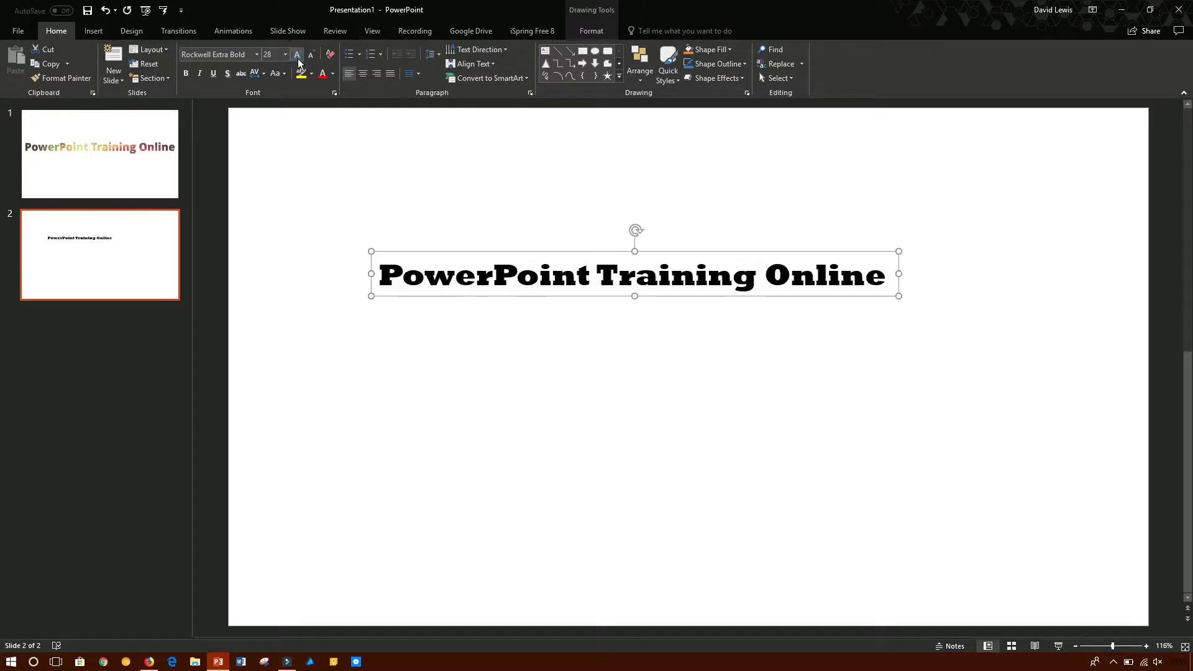
{"action": "left_click", "coordinate": [297, 55]}
{"action": "left_click", "coordinate": [298, 55]}
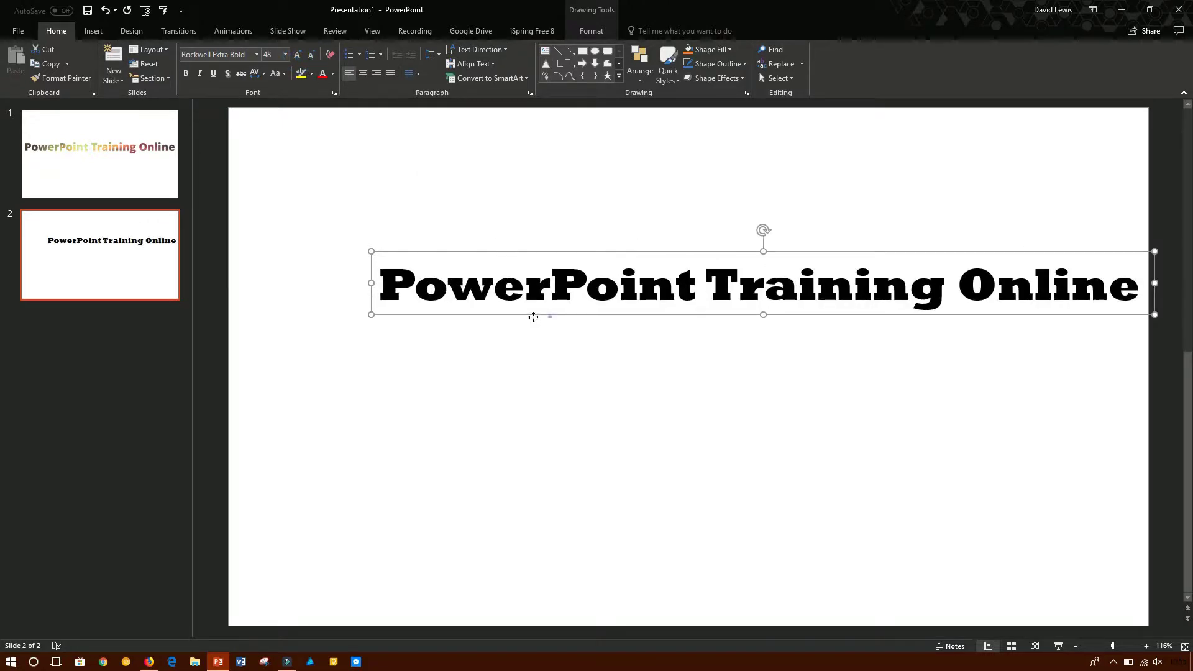
{"action": "left_click_drag", "start_coordinate": [550, 321], "coordinate": [456, 323]}
{"action": "left_click", "coordinate": [296, 56]}
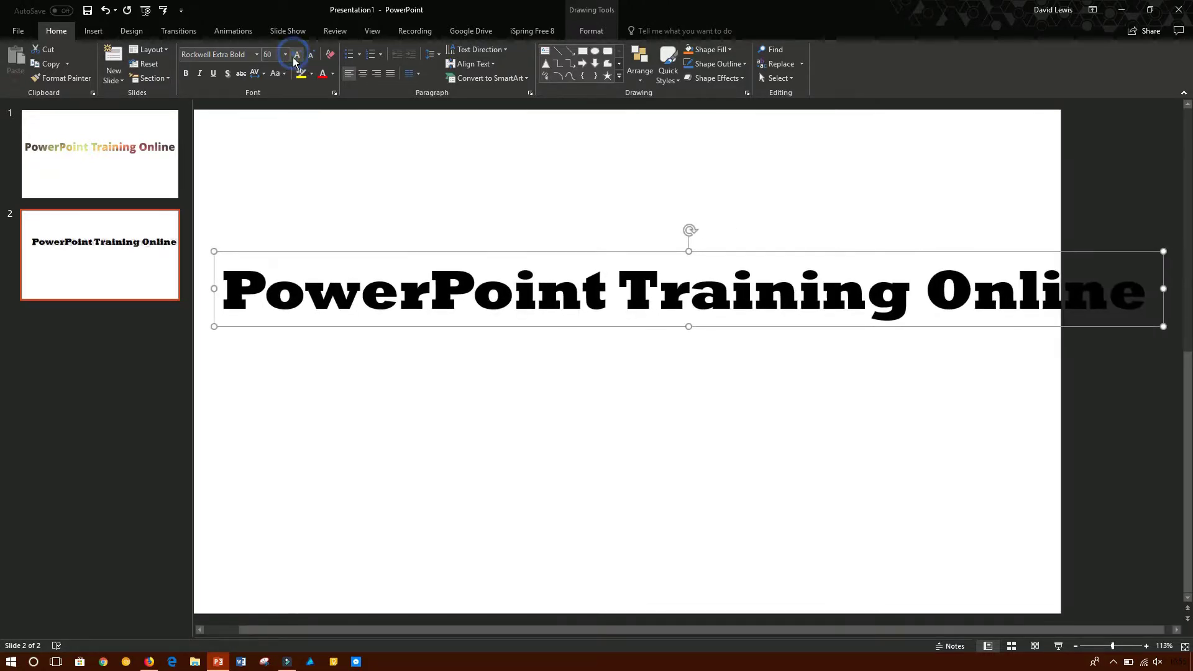
{"action": "left_click_drag", "start_coordinate": [639, 328], "coordinate": [615, 325]}
Break the title into three centered lines: PowerPoint, Training, Online
{"action": "left_click", "coordinate": [618, 289]}
{"action": "key", "text": "Return"}
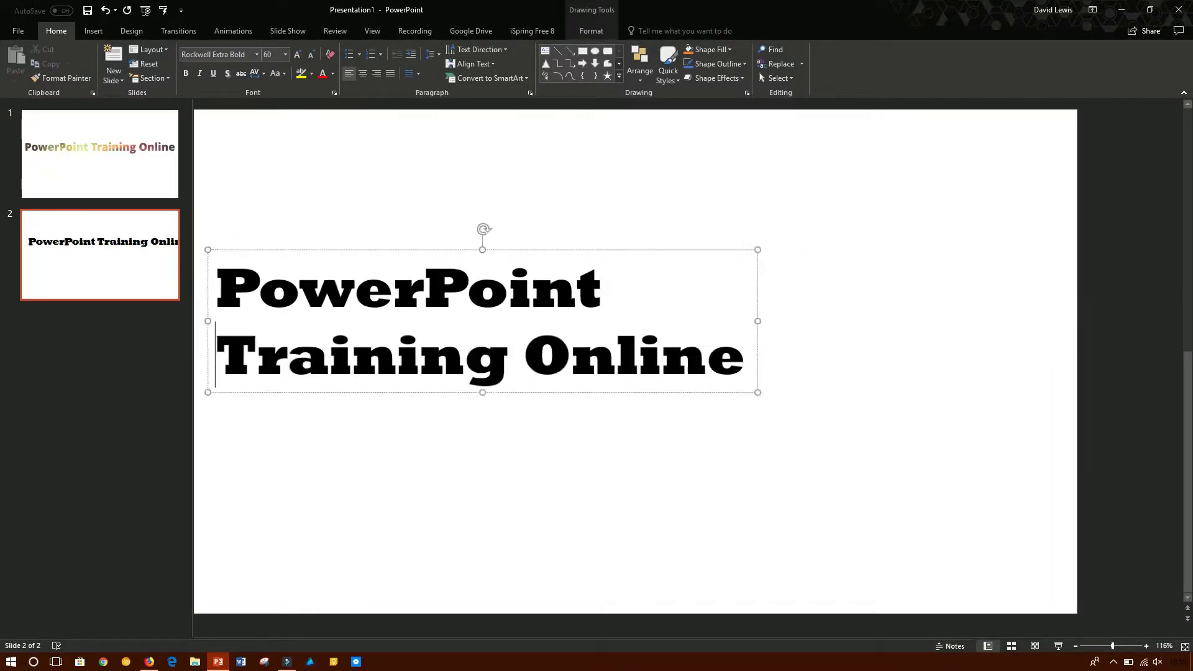
{"action": "left_click", "coordinate": [592, 351]}
{"action": "key", "text": "Return"}
{"action": "left_click", "coordinate": [595, 251]}
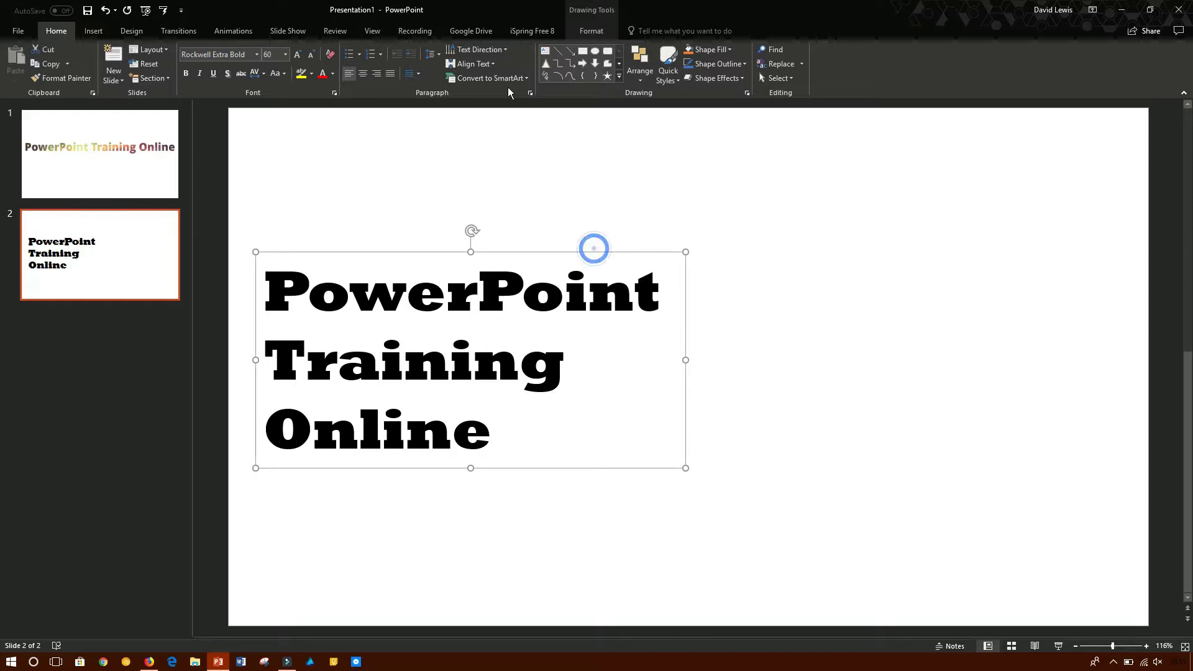
{"action": "left_click", "coordinate": [363, 72]}
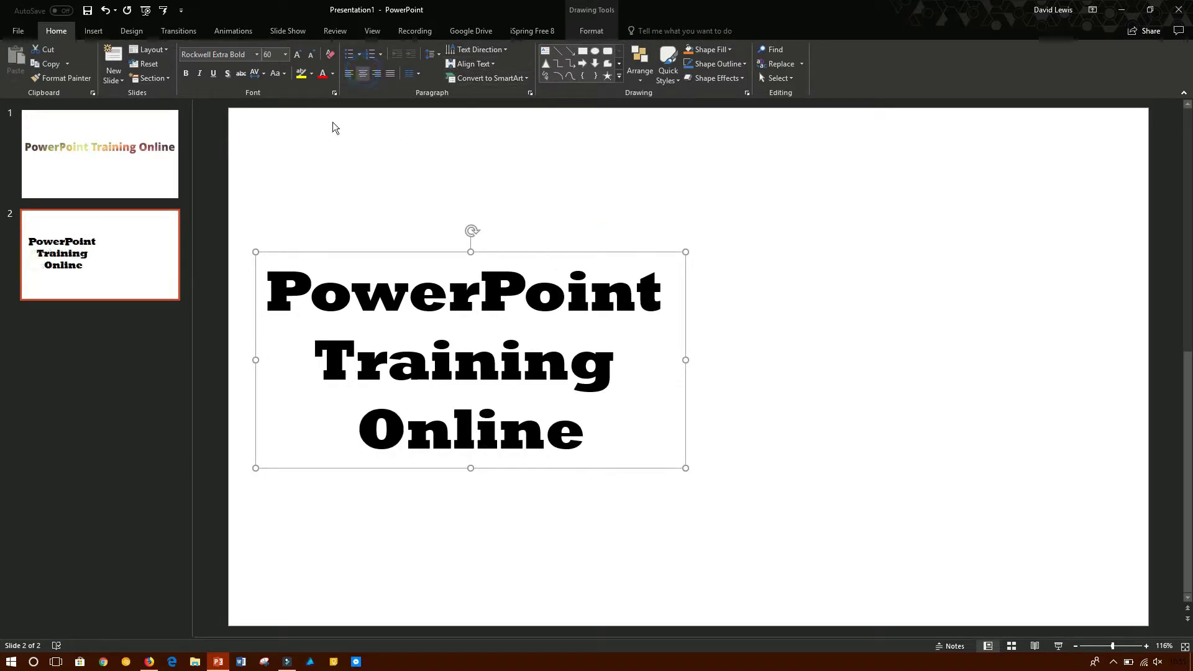
Enlarge the title further and move it right and slightly up
{"action": "left_click", "coordinate": [296, 56]}
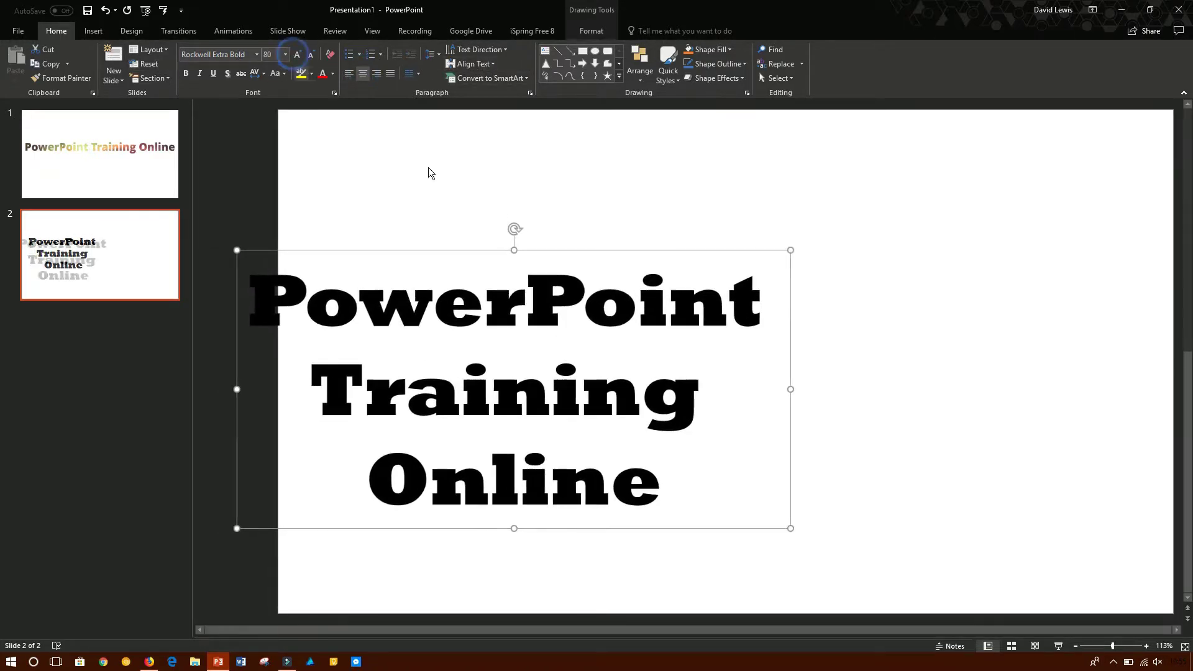
{"action": "triple_click", "coordinate": [557, 251]}
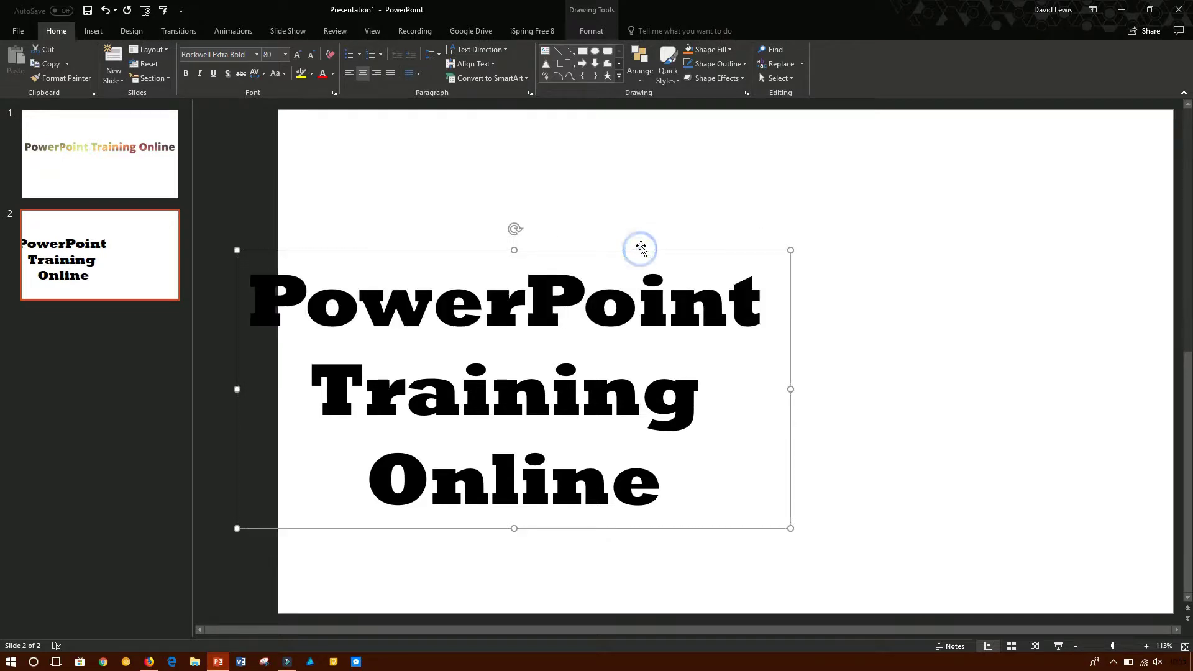
{"action": "left_click_drag", "start_coordinate": [640, 251], "coordinate": [858, 214]}
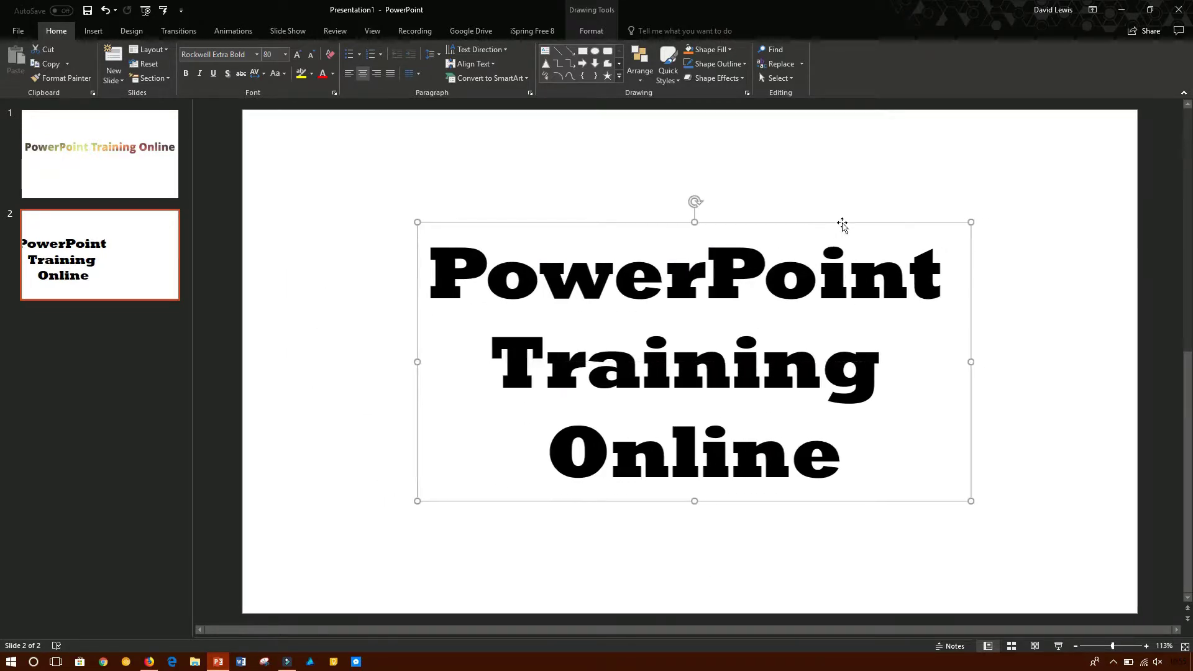
{"action": "left_click", "coordinate": [829, 194]}
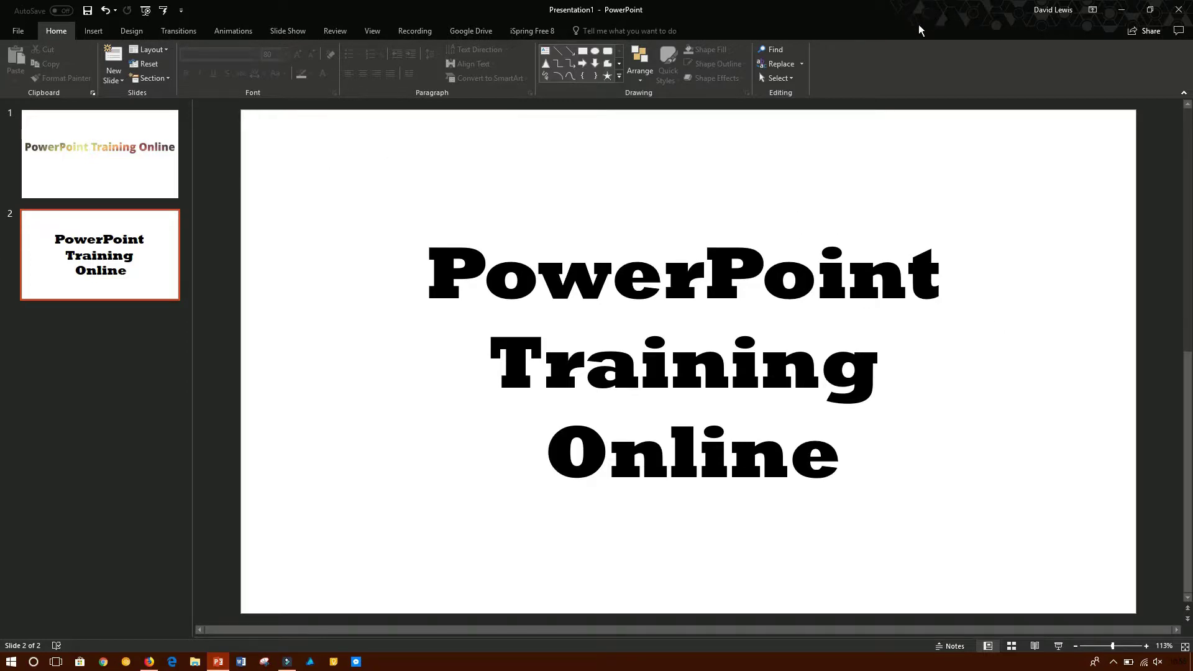
Copy the aurora photo from Firefox and paste it onto slide 2
{"action": "key", "text": "alt+Tab"}
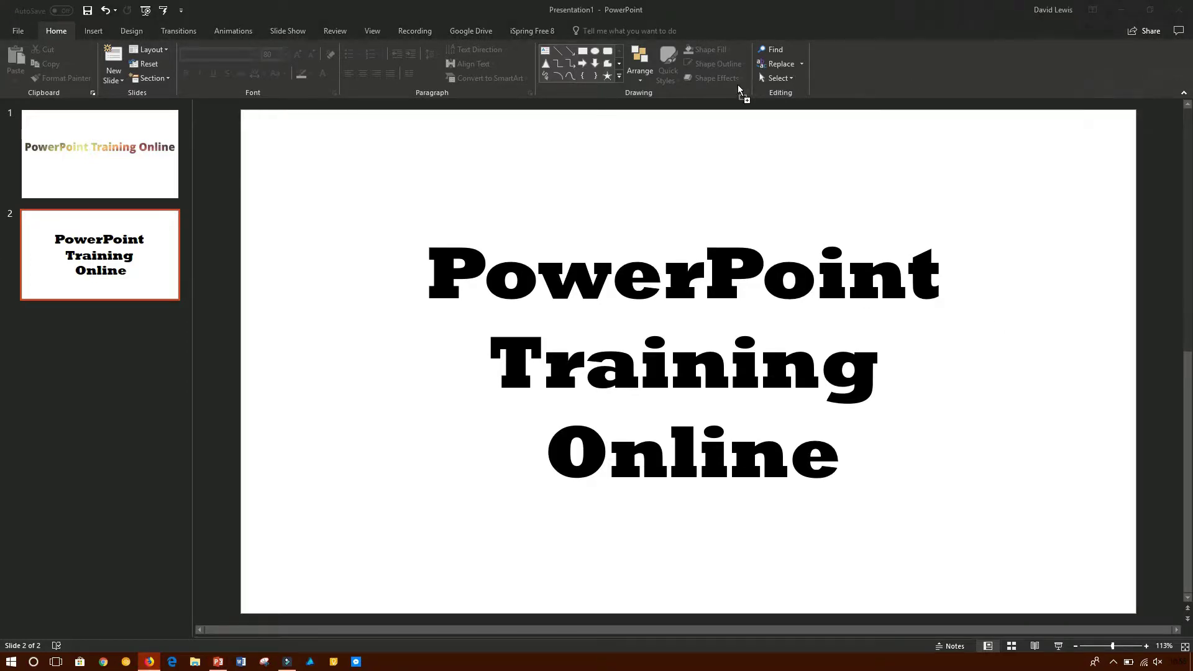
{"action": "left_click", "coordinate": [664, 221]}
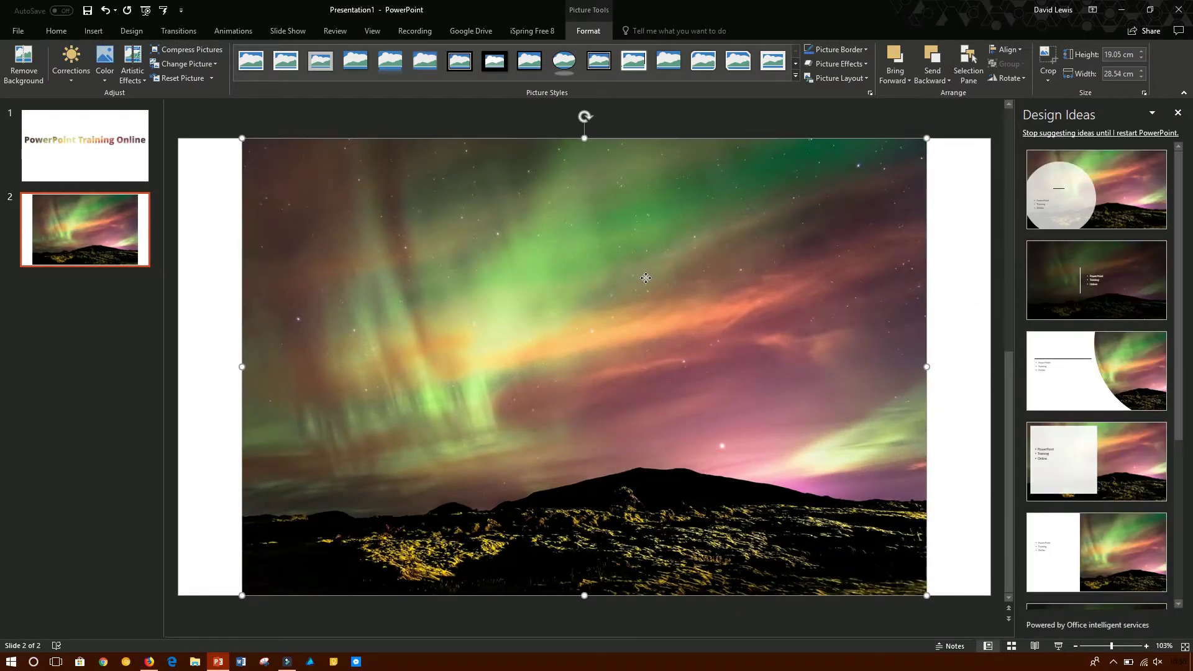
Send the aurora photo behind the title and close Design Ideas
{"action": "right_click", "coordinate": [646, 278]}
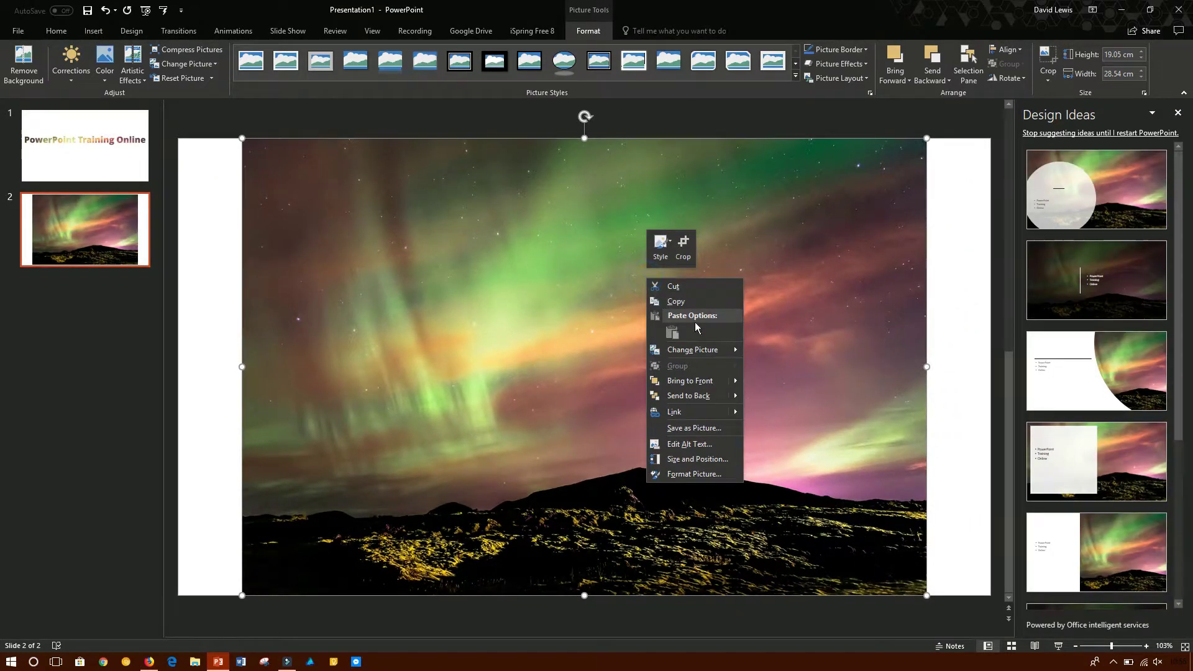
{"action": "left_click", "coordinate": [703, 396]}
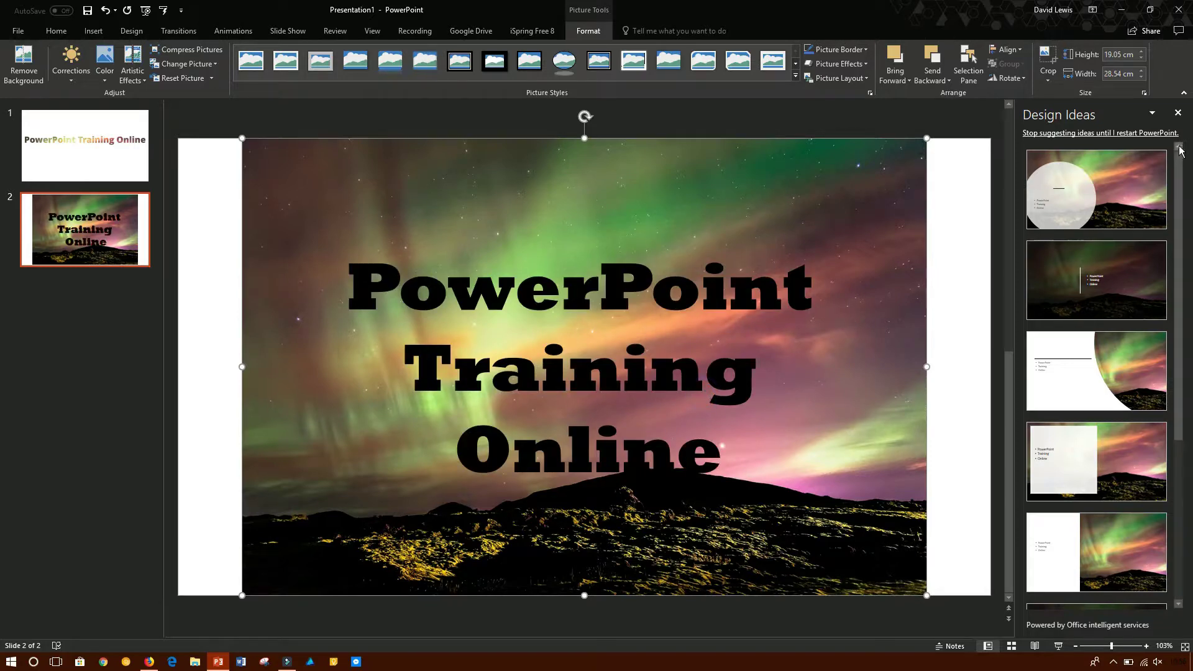
{"action": "left_click", "coordinate": [1177, 113]}
Move the three-line title toward the photo's upper right
{"action": "left_click", "coordinate": [821, 286]}
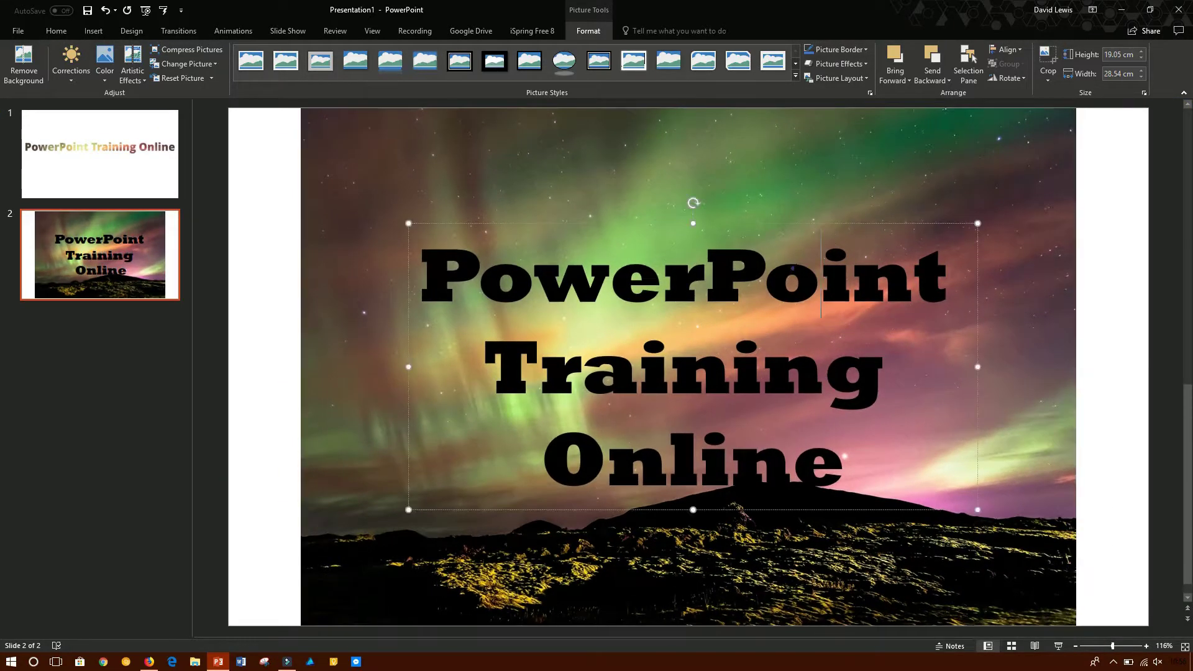
{"action": "left_click_drag", "start_coordinate": [808, 223], "coordinate": [779, 157]}
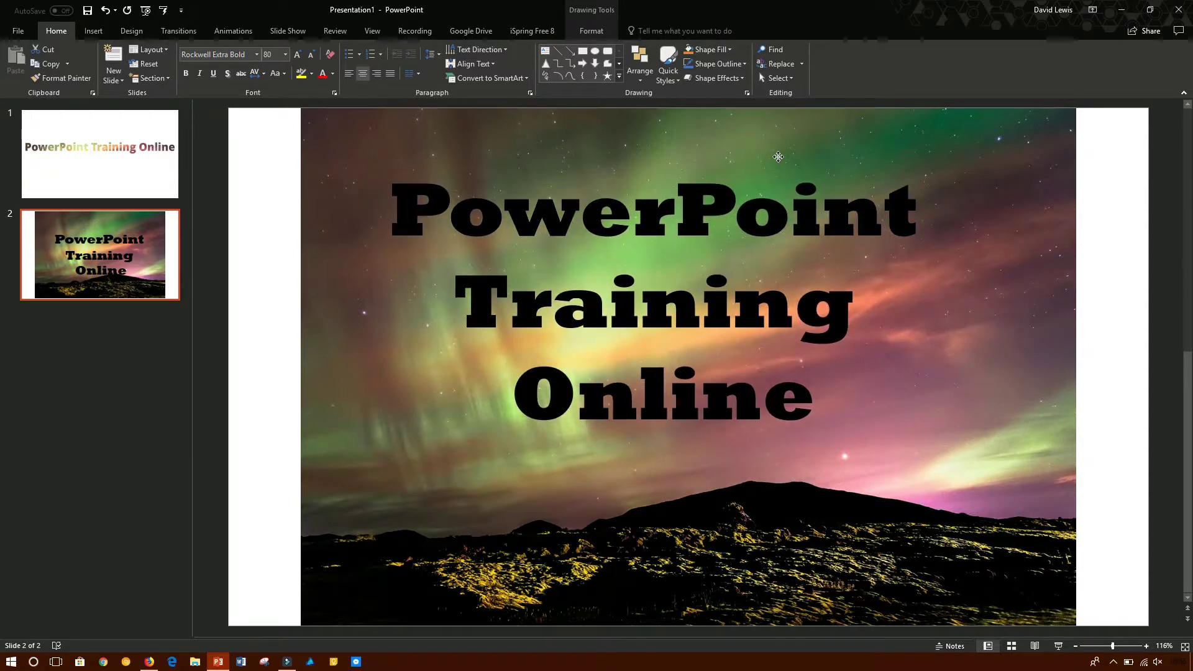
{"action": "mouse_move", "coordinate": [779, 157]}
{"action": "left_mouse_down"}
{"action": "mouse_move", "coordinate": [887, 319]}
{"action": "mouse_move", "coordinate": [834, 134]}
{"action": "mouse_move", "coordinate": [769, 128]}
{"action": "mouse_move", "coordinate": [939, 122]}
{"action": "mouse_move", "coordinate": [918, 126]}
{"action": "left_mouse_up"}
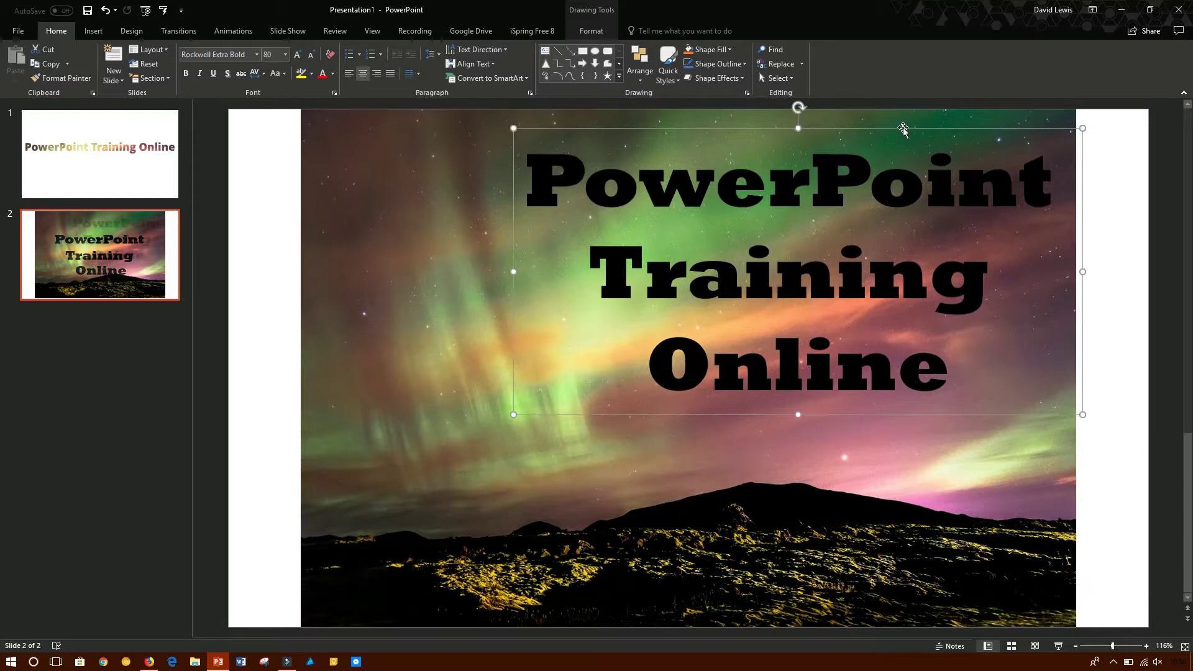
Select the aurora photo plus the title and apply Merge Shapes > Intersect
{"action": "left_click", "coordinate": [202, 227]}
{"action": "left_click", "coordinate": [417, 230]}
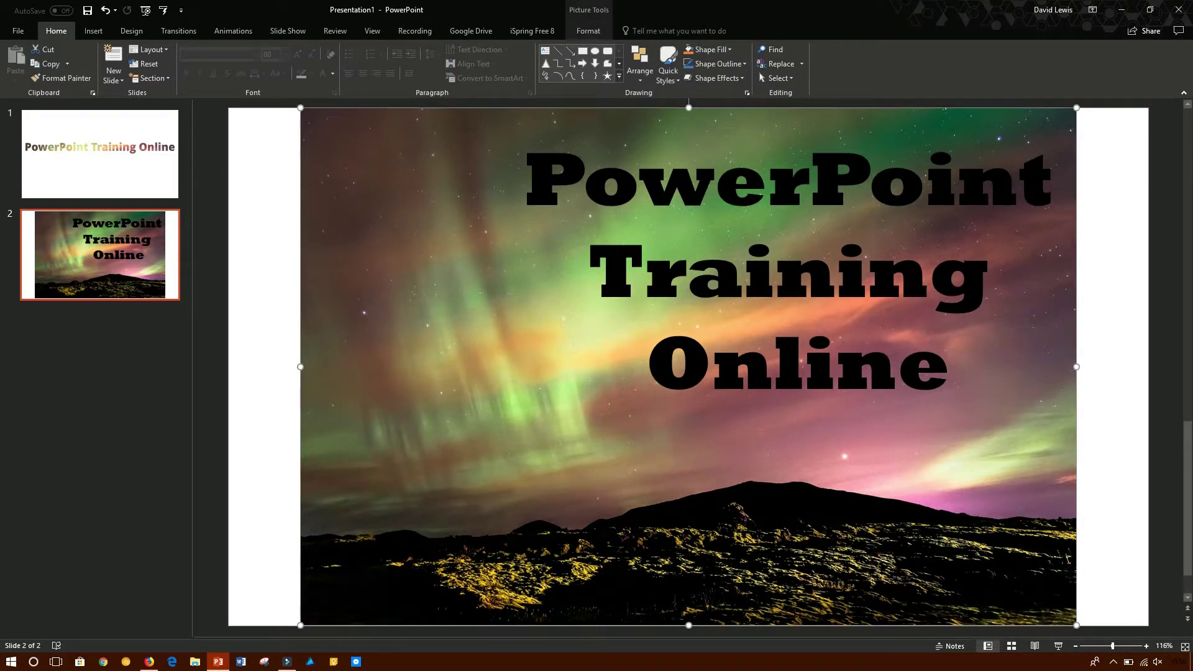
{"action": "left_click", "coordinate": [850, 174], "text": "shift"}
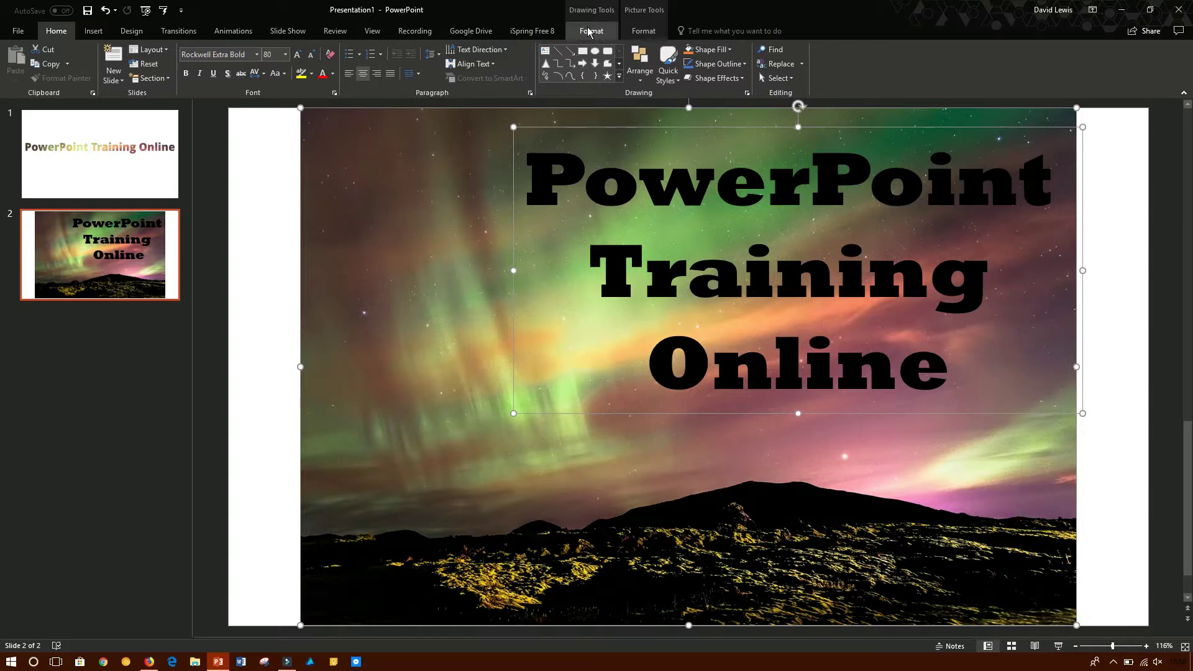
{"action": "left_click", "coordinate": [590, 33]}
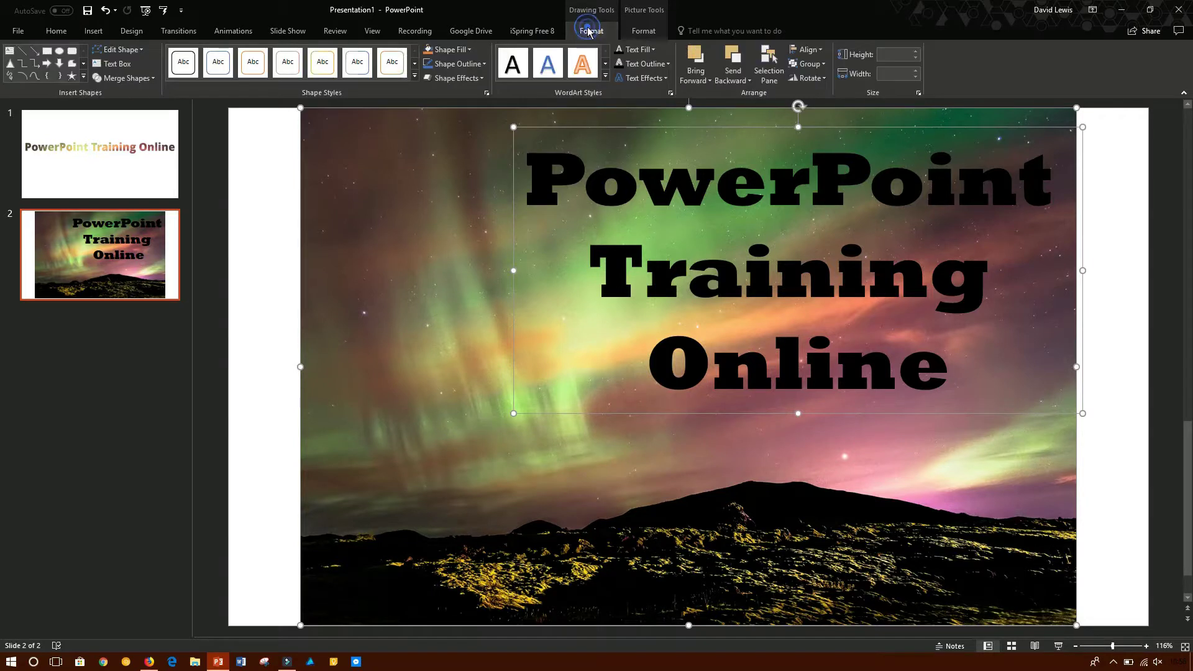
{"action": "left_click", "coordinate": [153, 79]}
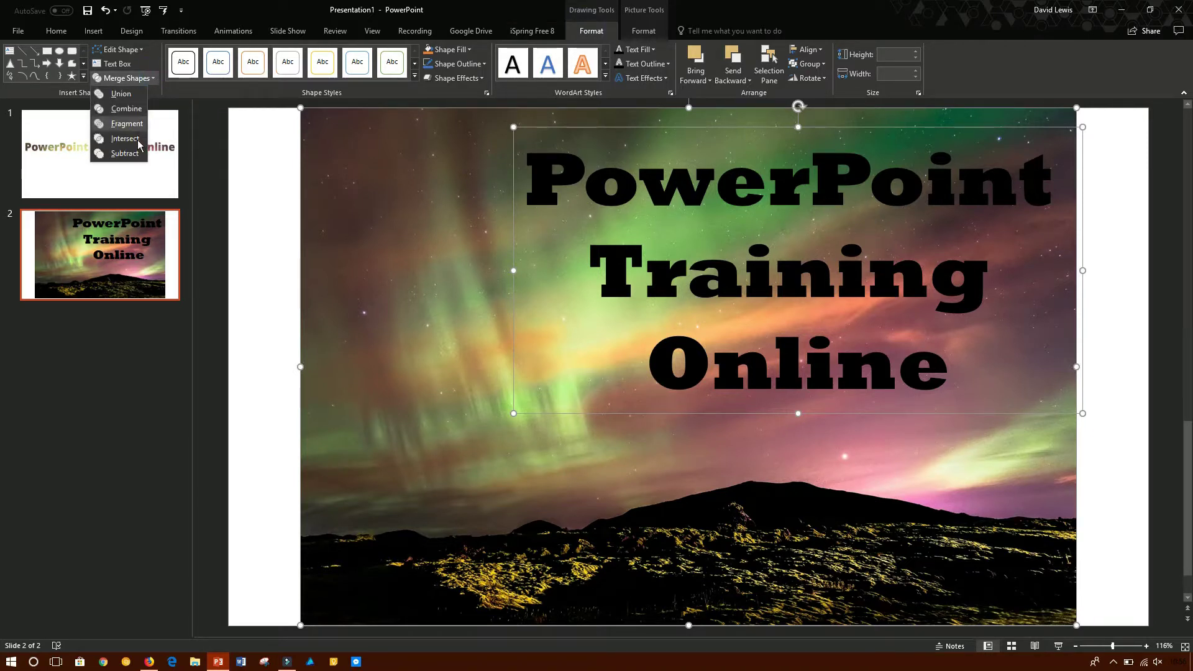
{"action": "left_click", "coordinate": [138, 143]}
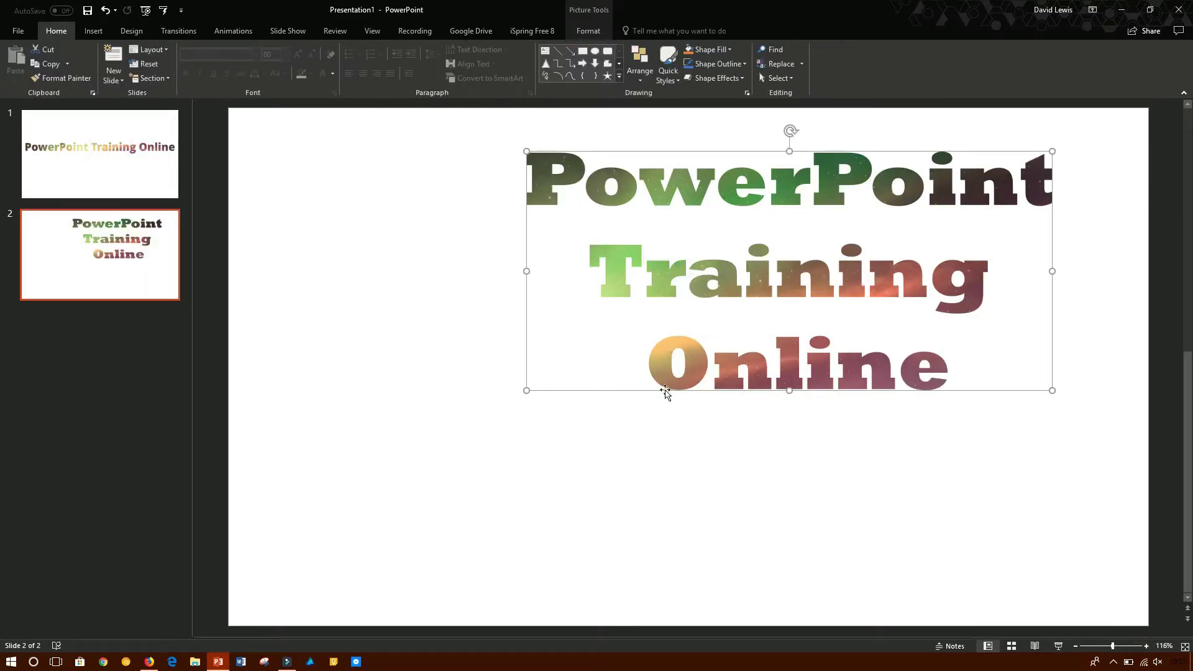
Drag the photo-filled title to near the slide centre
{"action": "mouse_move", "coordinate": [665, 391]}
{"action": "left_mouse_down"}
{"action": "mouse_move", "coordinate": [506, 418]}
{"action": "mouse_move", "coordinate": [524, 458]}
{"action": "left_mouse_up"}
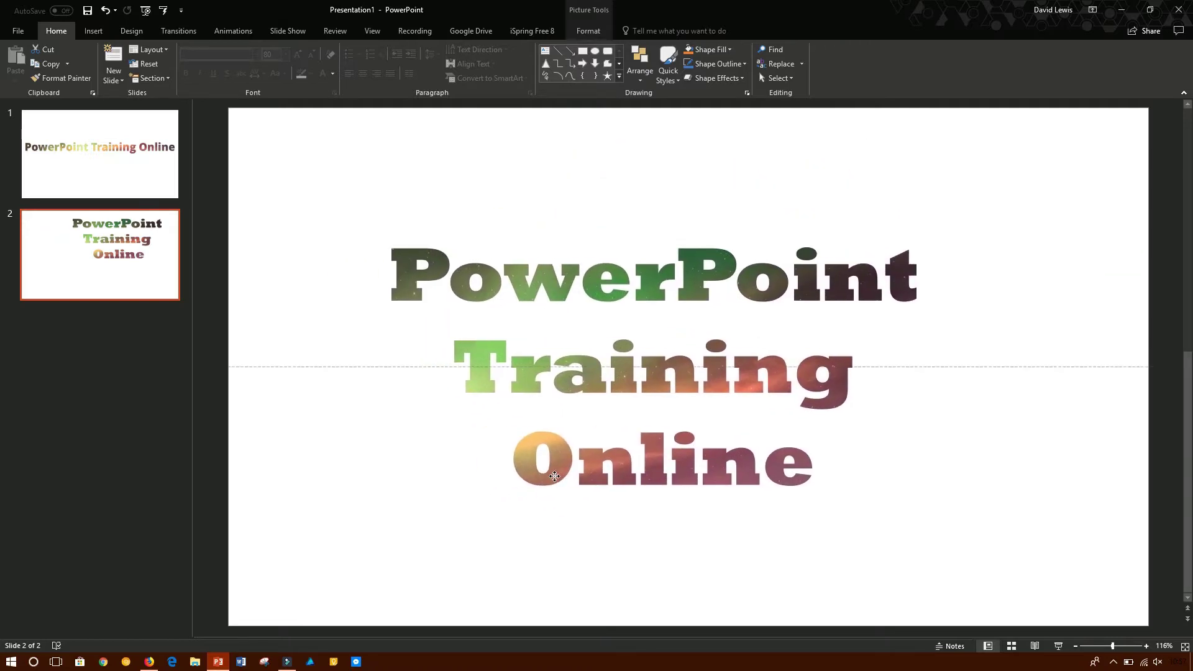
{"action": "left_click_drag", "start_coordinate": [523, 457], "coordinate": [572, 470]}
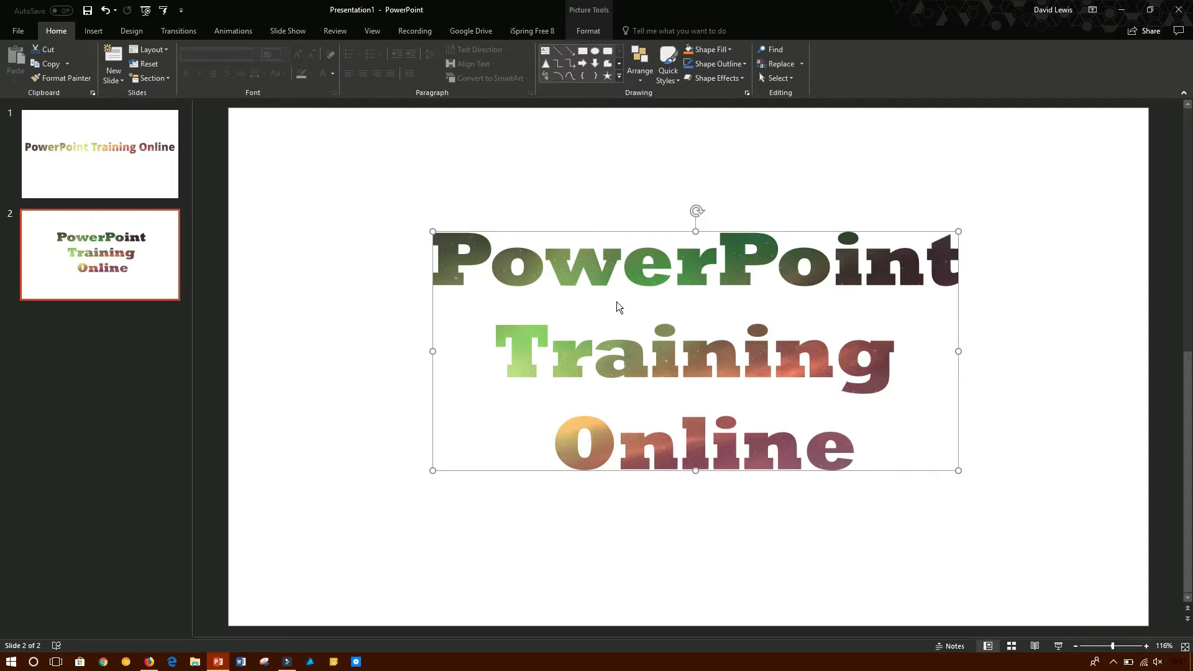
{"action": "key", "text": "ctrl+z"}
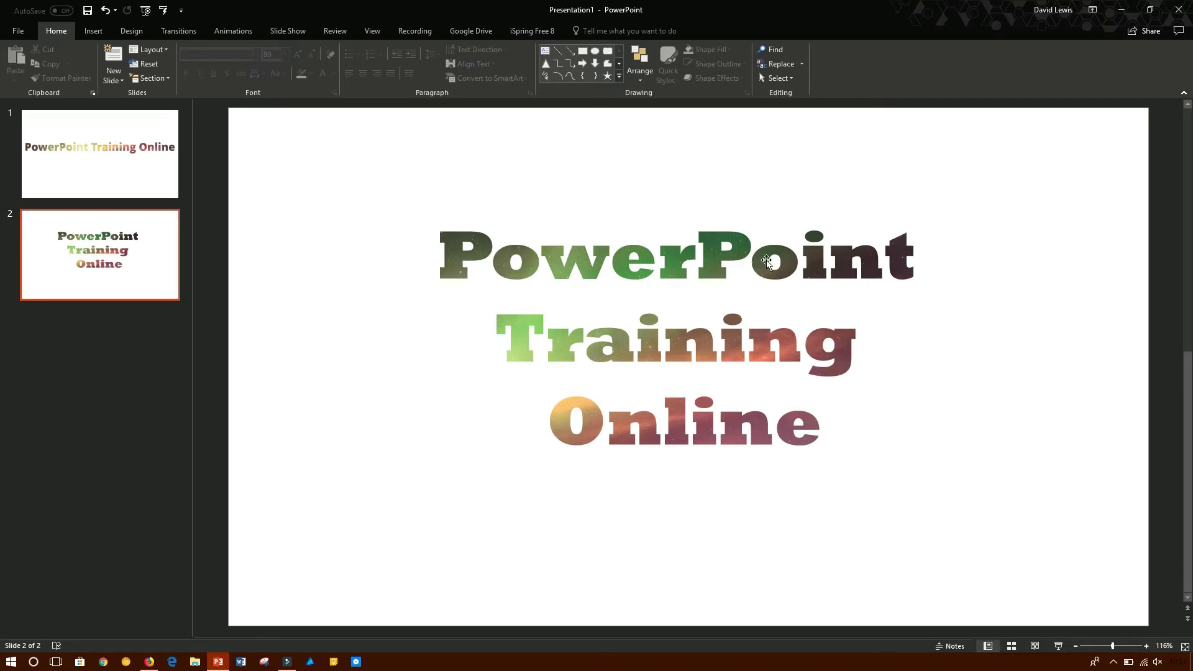
Shrink the photo-filled title slightly using its bottom-right corner handle
{"action": "left_click", "coordinate": [816, 437]}
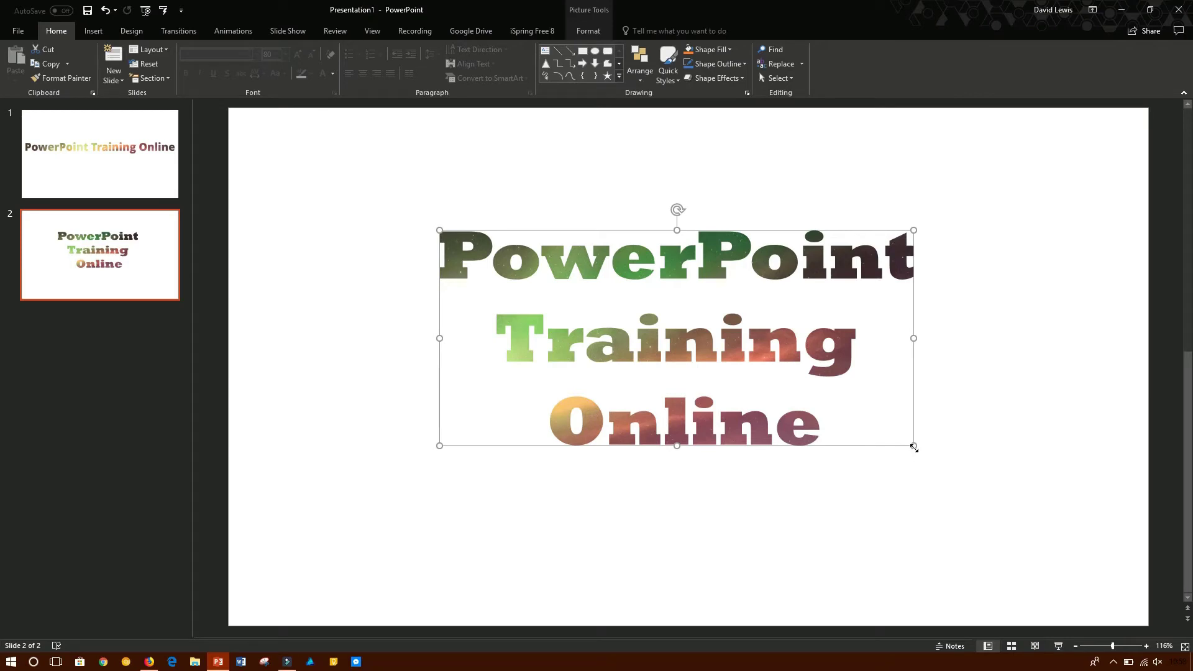
{"action": "left_click_drag", "start_coordinate": [915, 447], "coordinate": [989, 544]}
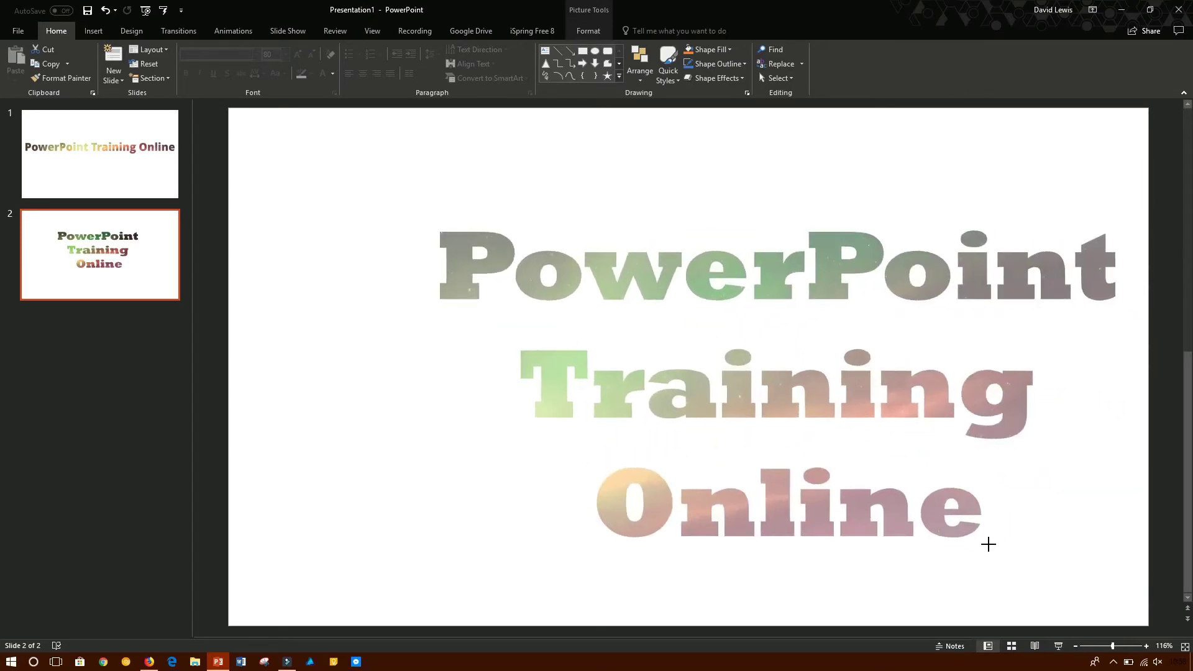
{"action": "left_click_drag", "start_coordinate": [989, 545], "coordinate": [829, 443]}
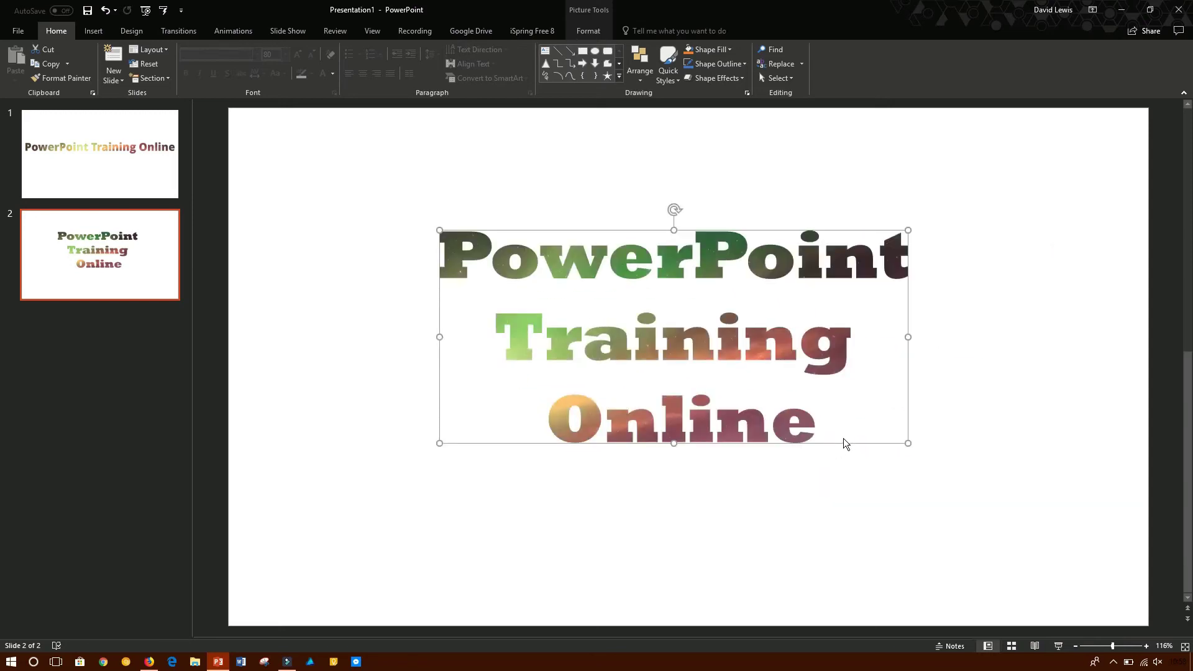
{"action": "left_click", "coordinate": [46, 182]}
{"action": "left_click", "coordinate": [65, 222]}
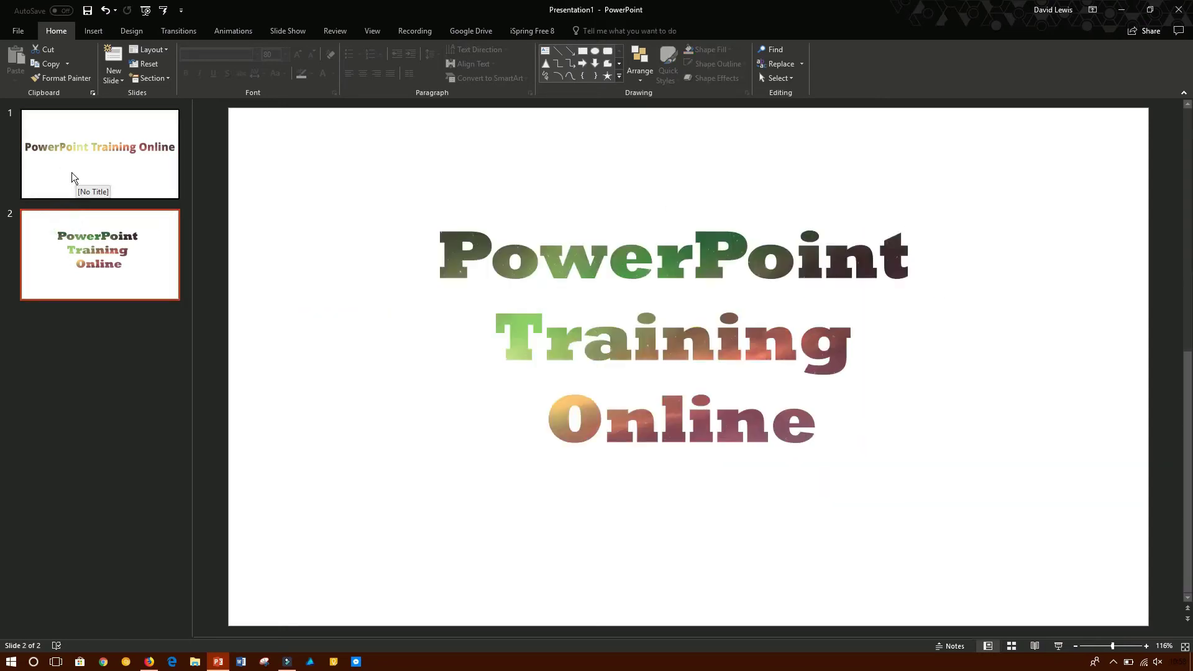